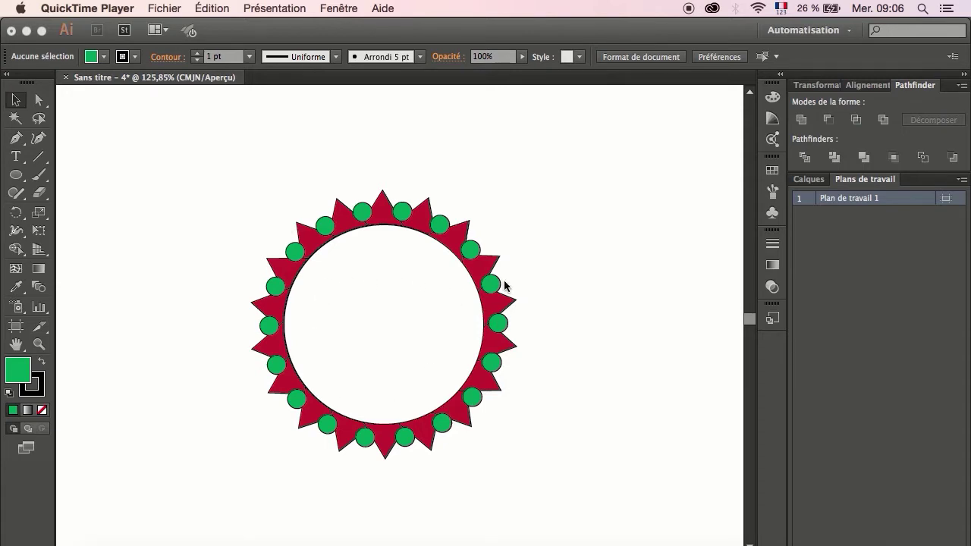
Bring the sun badge document's Illustrator window forward and open the Fichier menu
click(308, 145)
click(153, 9)
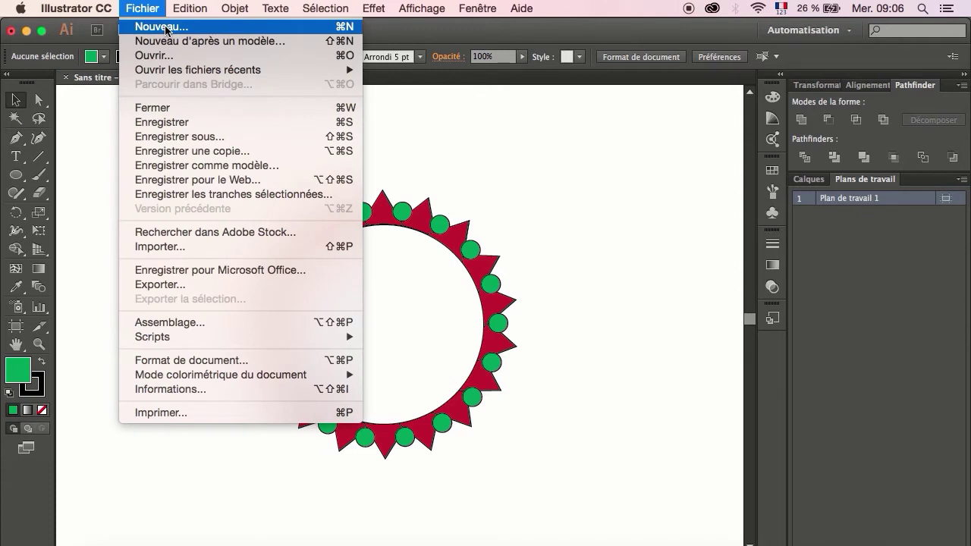
Start a new document named 'object around a cercle' and browse the profile and size presets
click(165, 29)
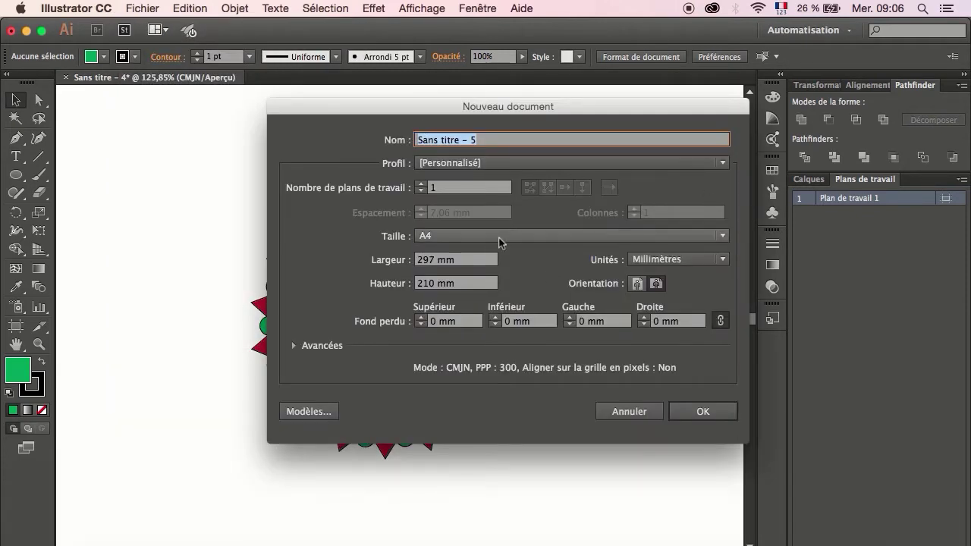
click(531, 162)
click(584, 129)
click(575, 137)
text(object around a cercle)
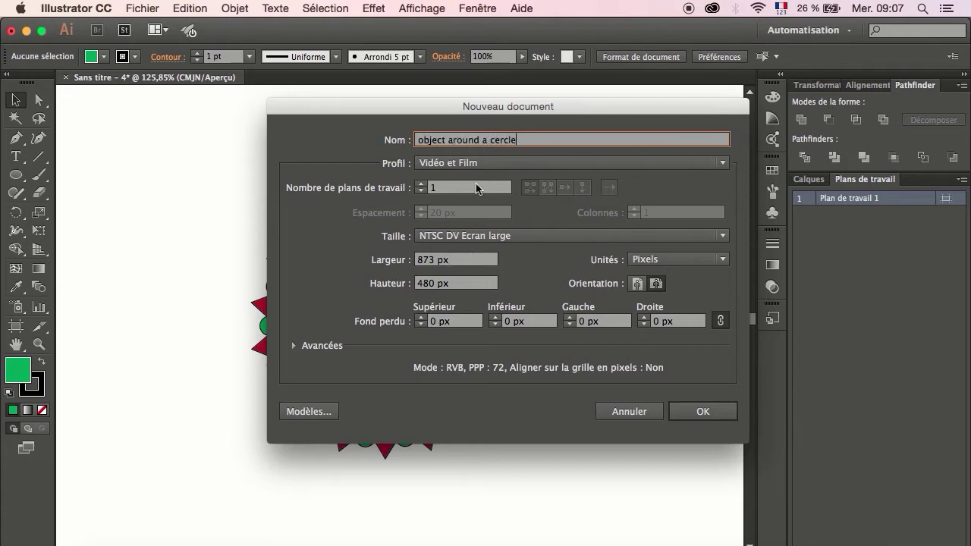
click(471, 235)
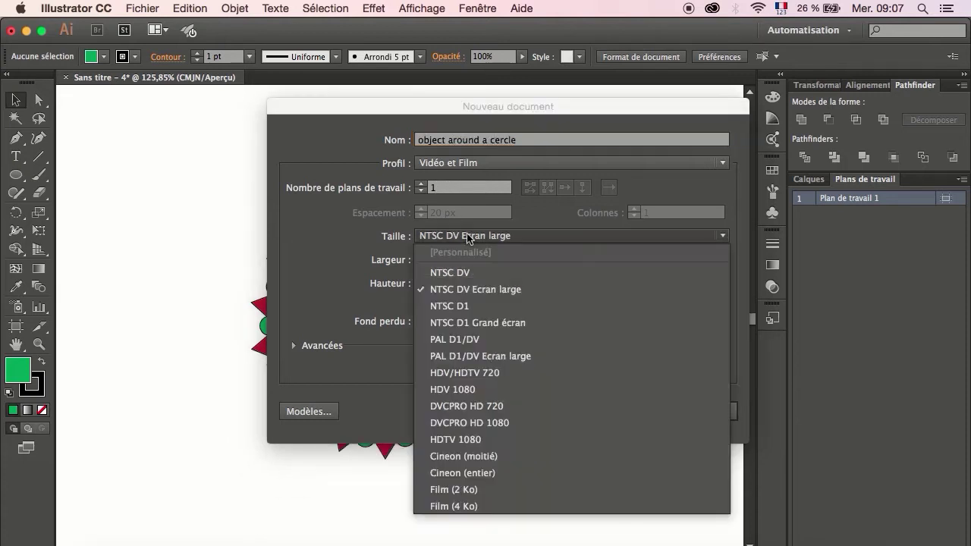
click(329, 338)
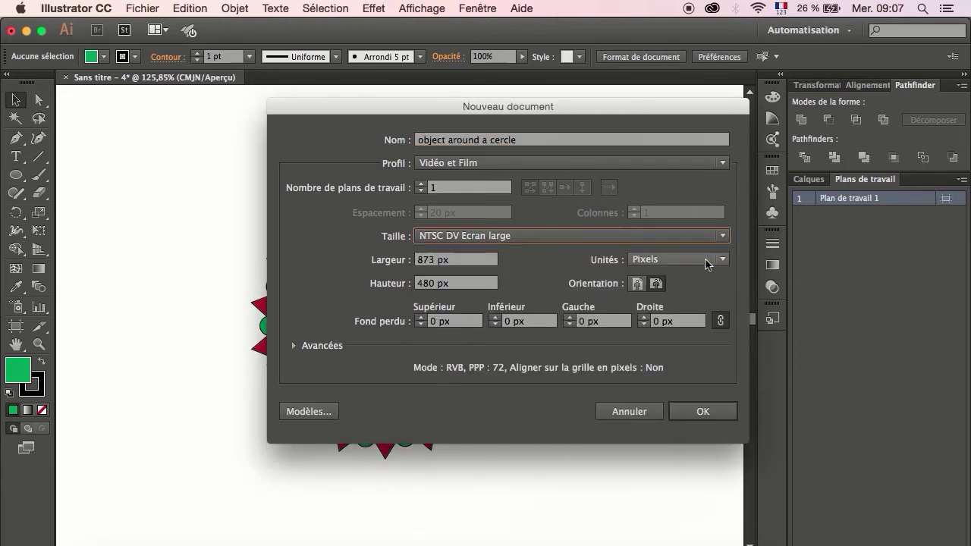
click(652, 237)
click(520, 162)
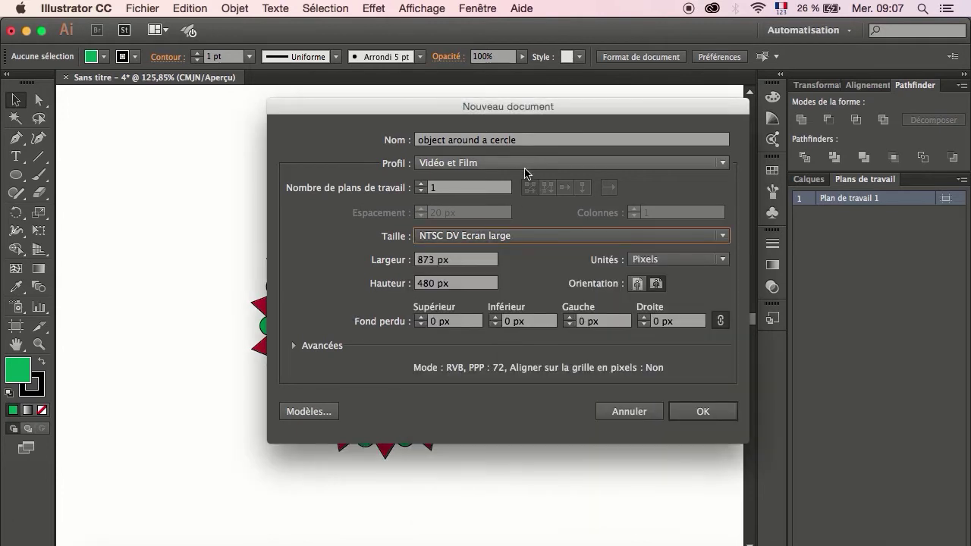
Create the document with the Impression profile at A4 landscape, 297 × 210 mm
click(520, 161)
click(455, 216)
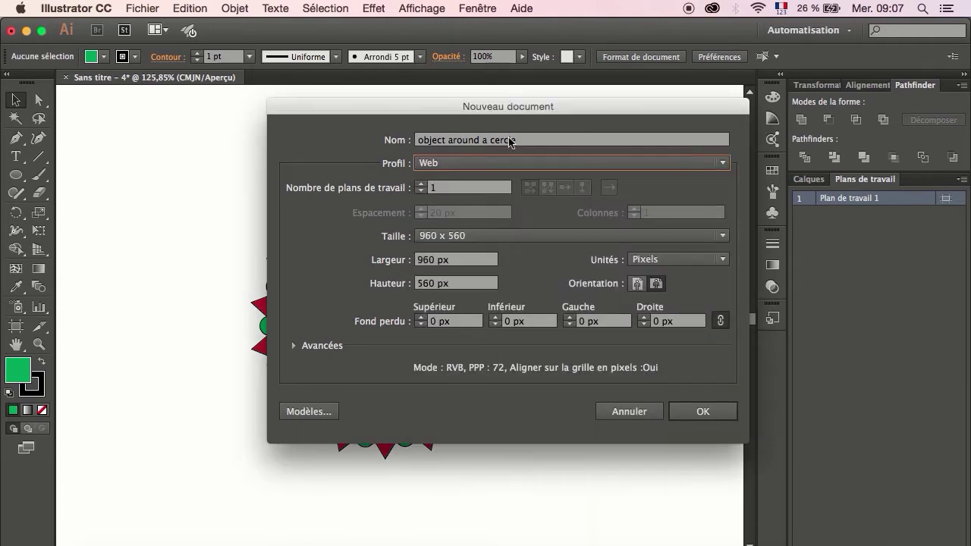
click(486, 161)
click(447, 201)
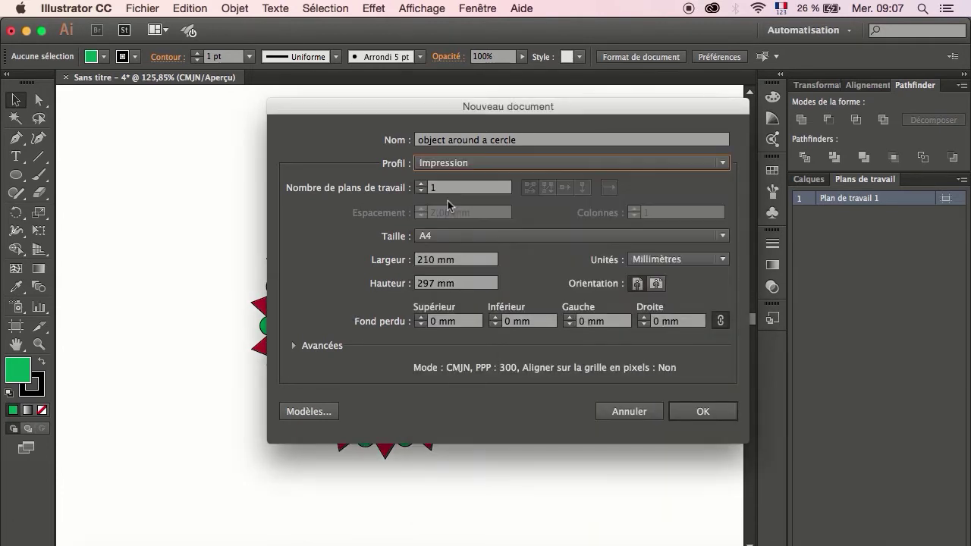
click(436, 238)
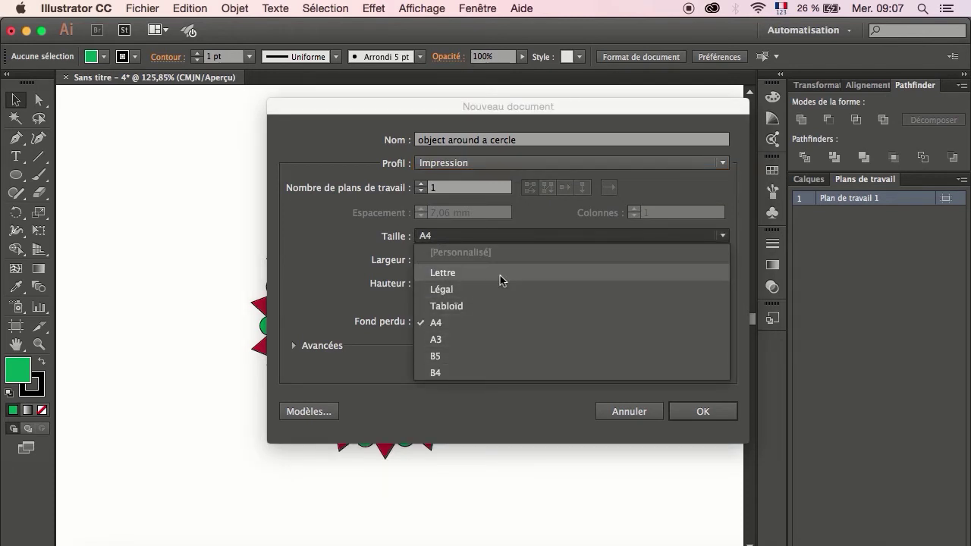
click(317, 312)
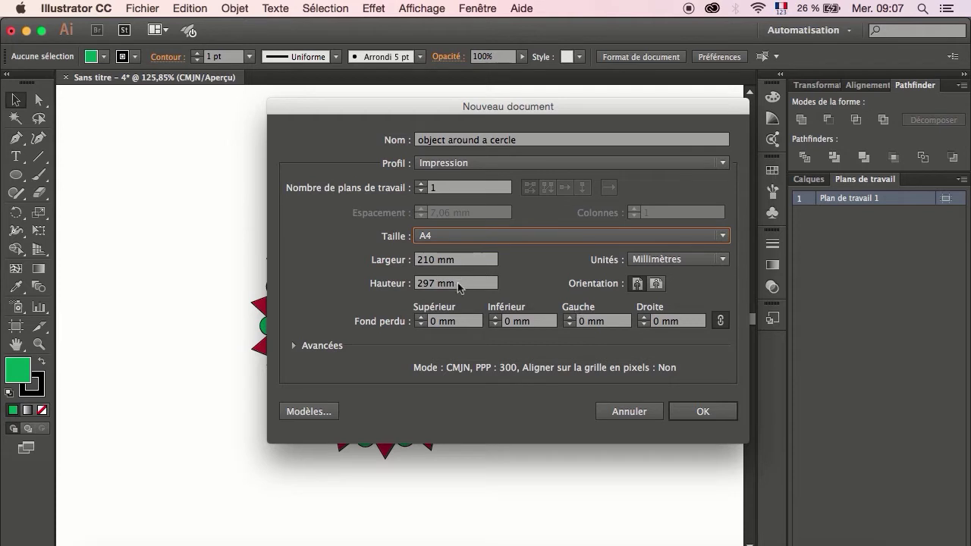
click(657, 284)
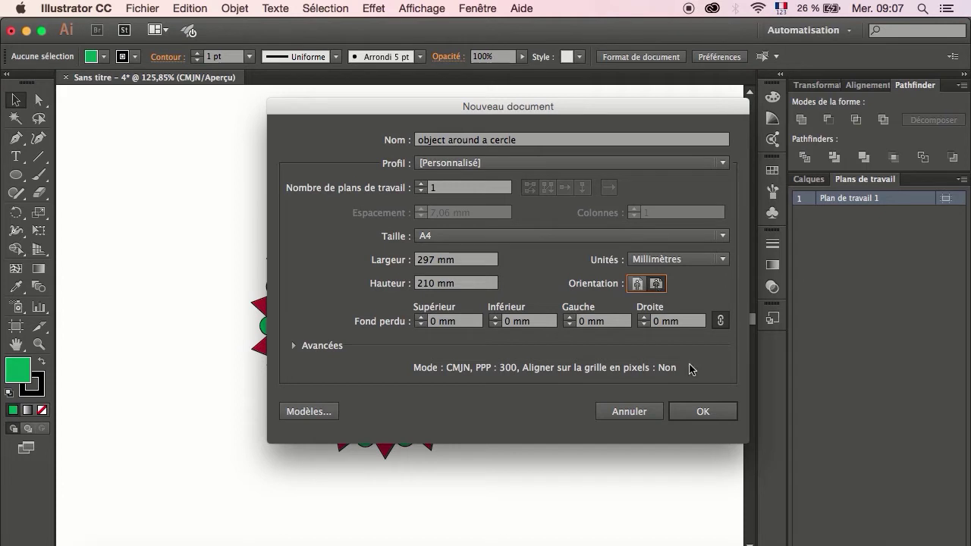
click(699, 424)
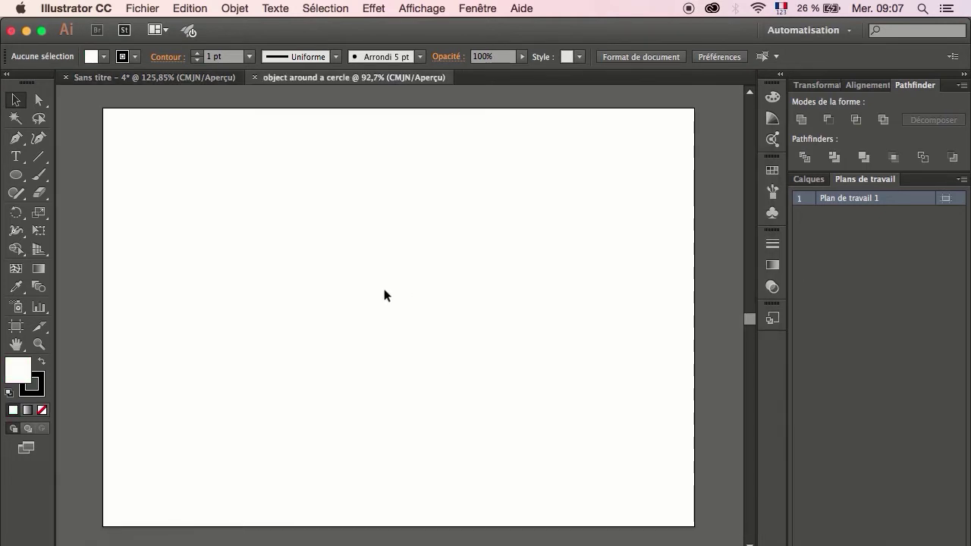
Draw a large circle and move it to the middle of the artboard
click(16, 175)
drag(300, 237, 425, 350)
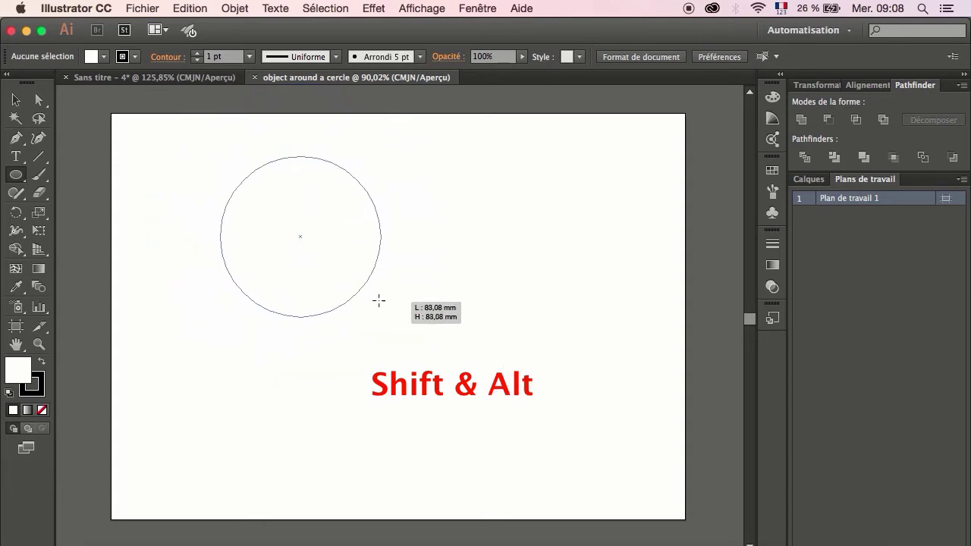
drag(425, 349, 415, 339)
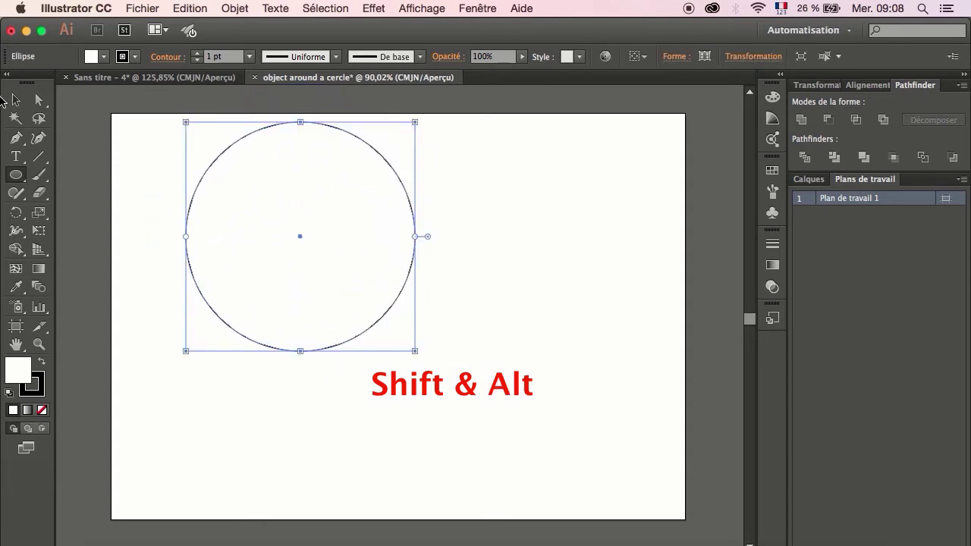
click(16, 99)
drag(377, 196, 470, 271)
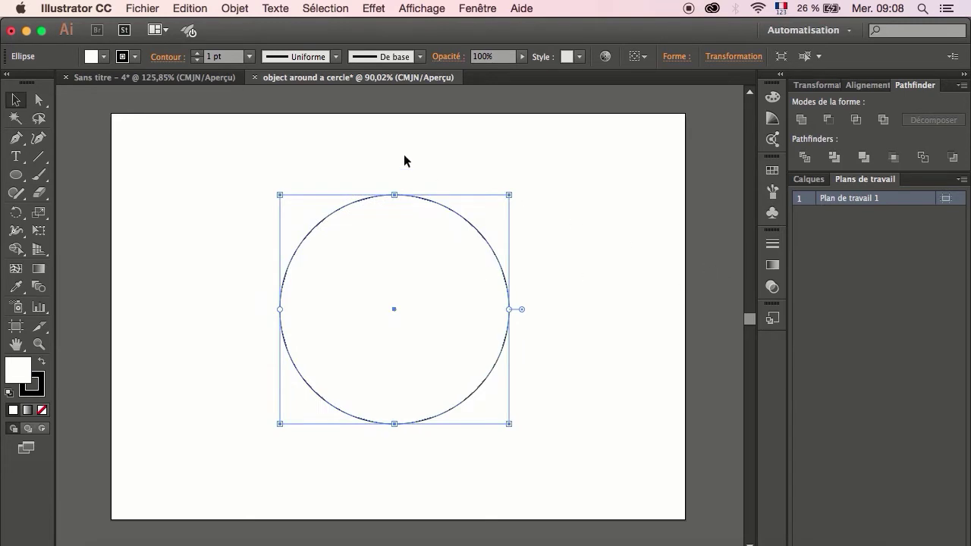
Draw a small circle on the large circle's top edge, then select both circles
click(15, 175)
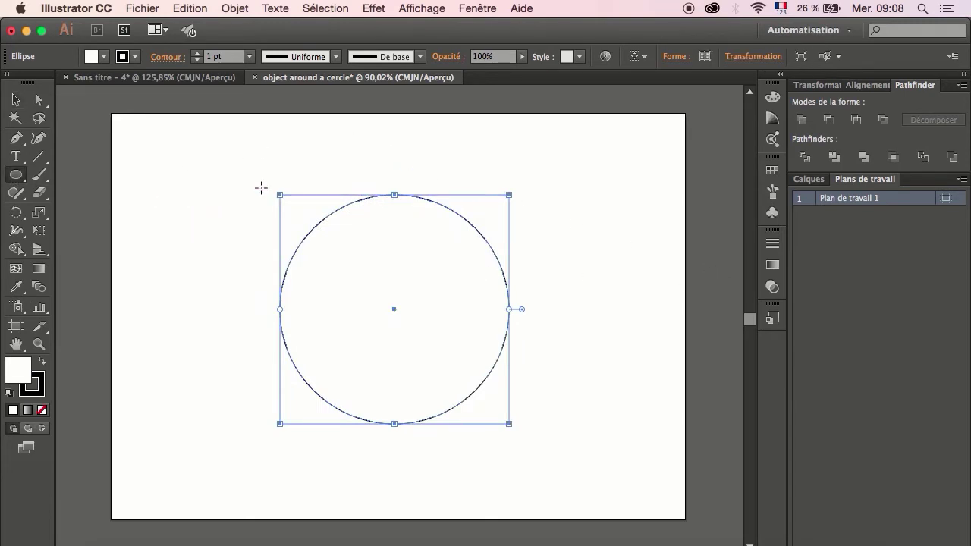
drag(307, 166, 312, 180)
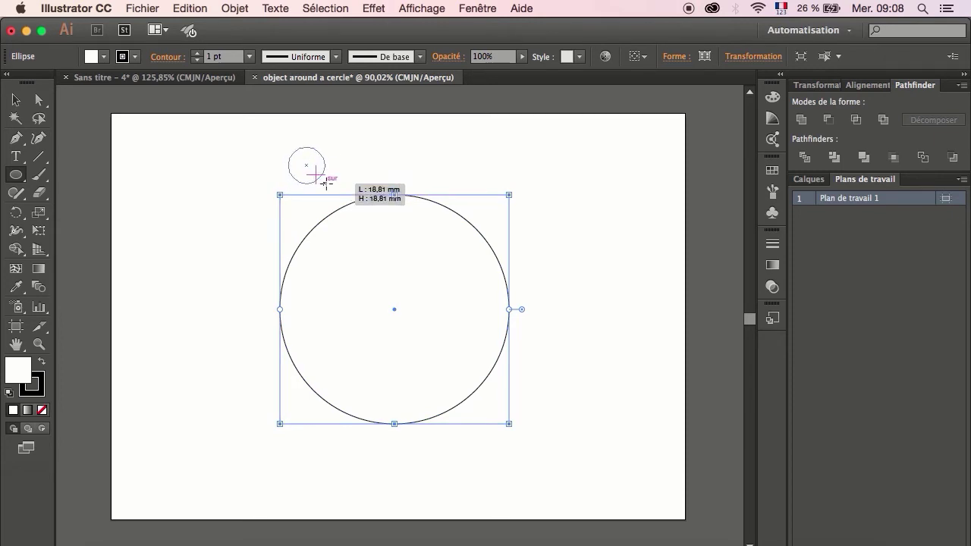
drag(311, 179, 319, 178)
click(15, 99)
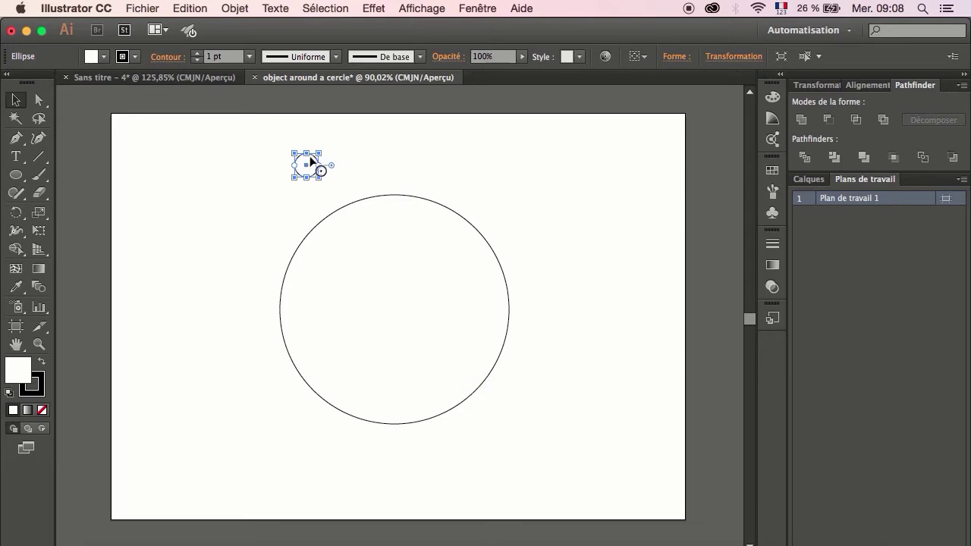
mouse_move(313, 163)
mouse_down()
mouse_move(389, 186)
mouse_move(387, 173)
mouse_up()
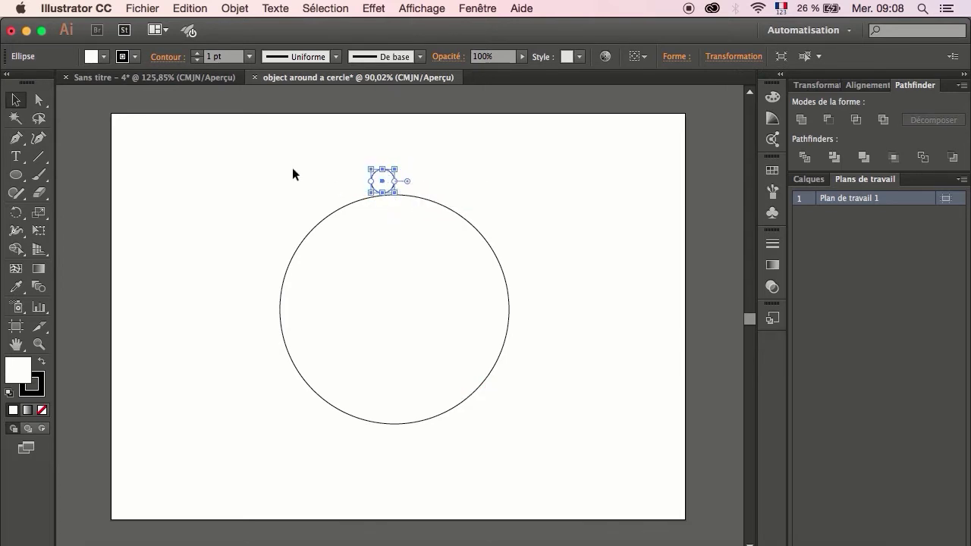
drag(507, 116, 321, 353)
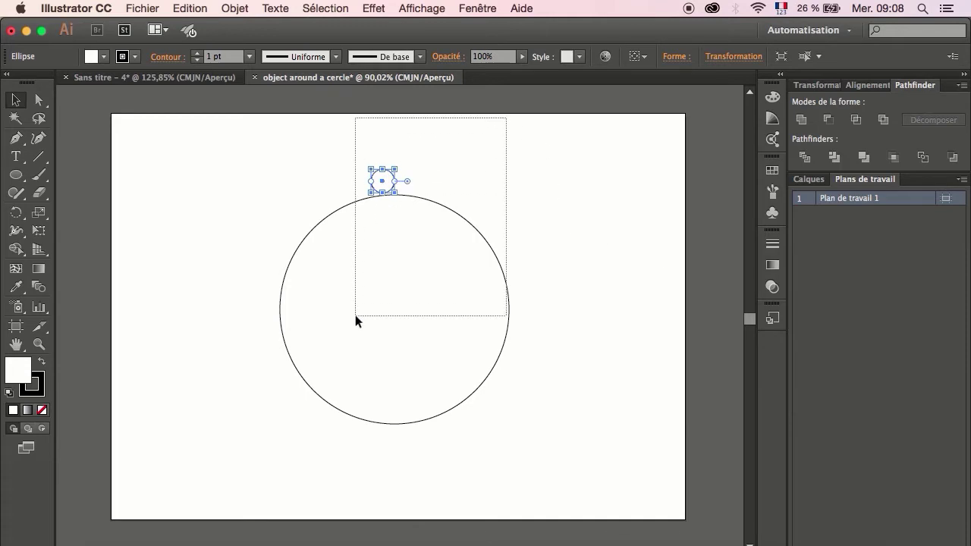
Set an 18° rotation pivoting on the large circle's centre, with Aperçu previewing the small circle
click(14, 214)
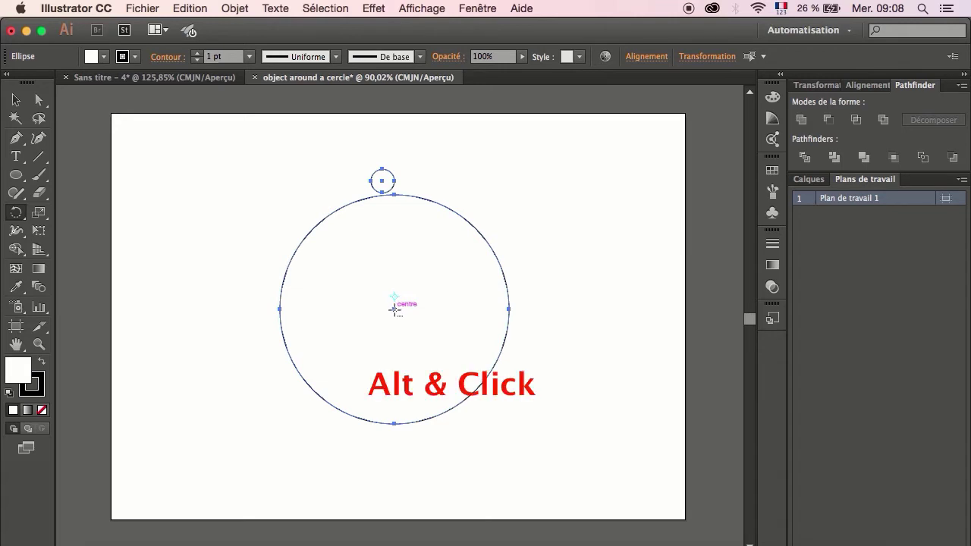
alt+click(394, 309)
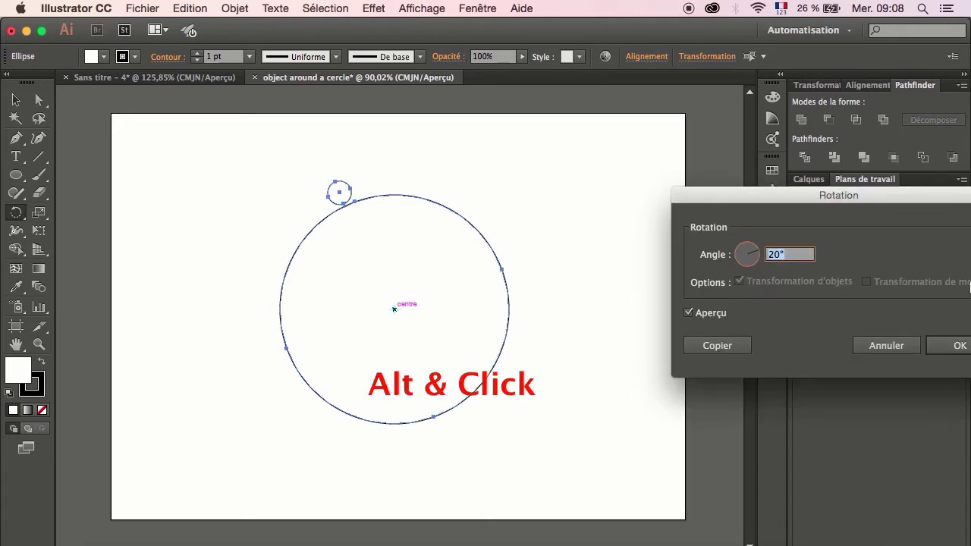
drag(916, 195, 776, 195)
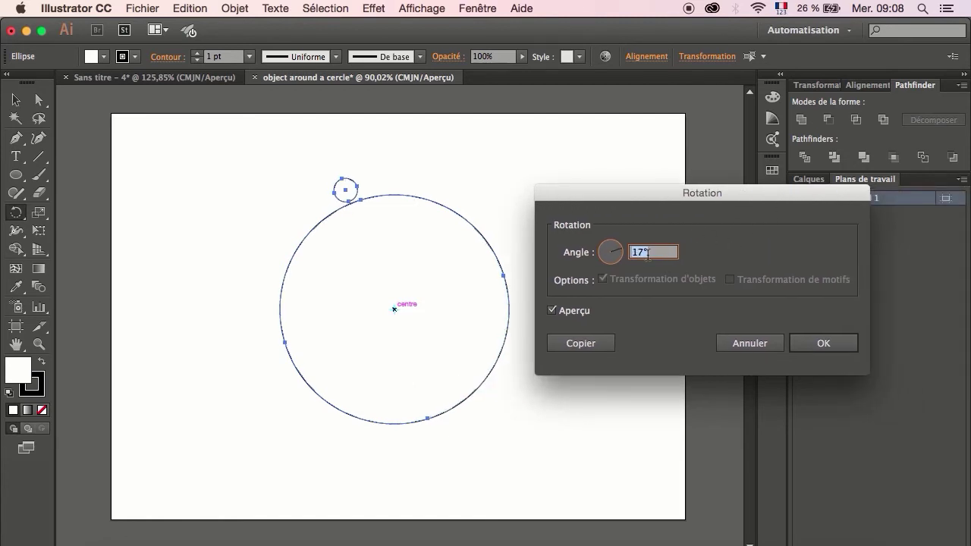
text(18)
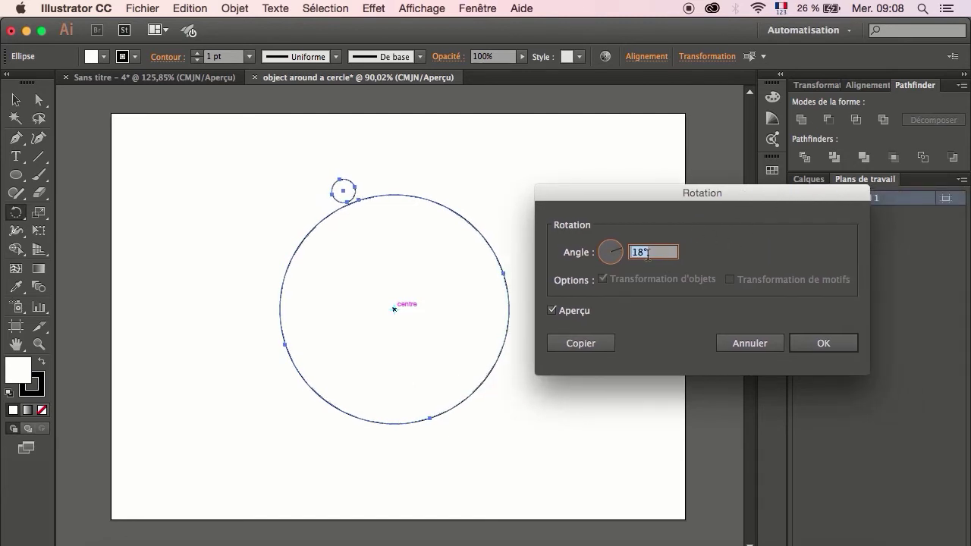
click(553, 311)
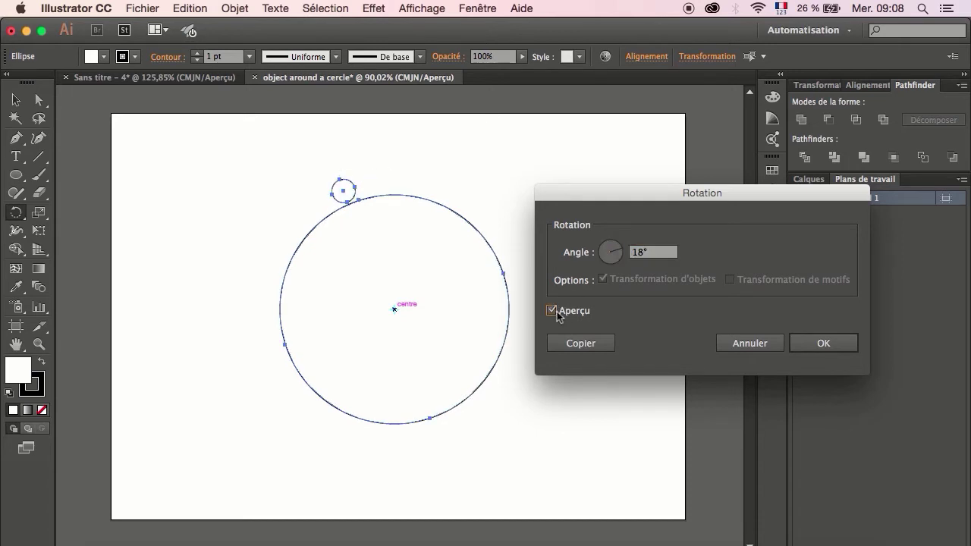
Copy the small circle at 18° and repeat with Cmd+D until the ring closes
click(580, 343)
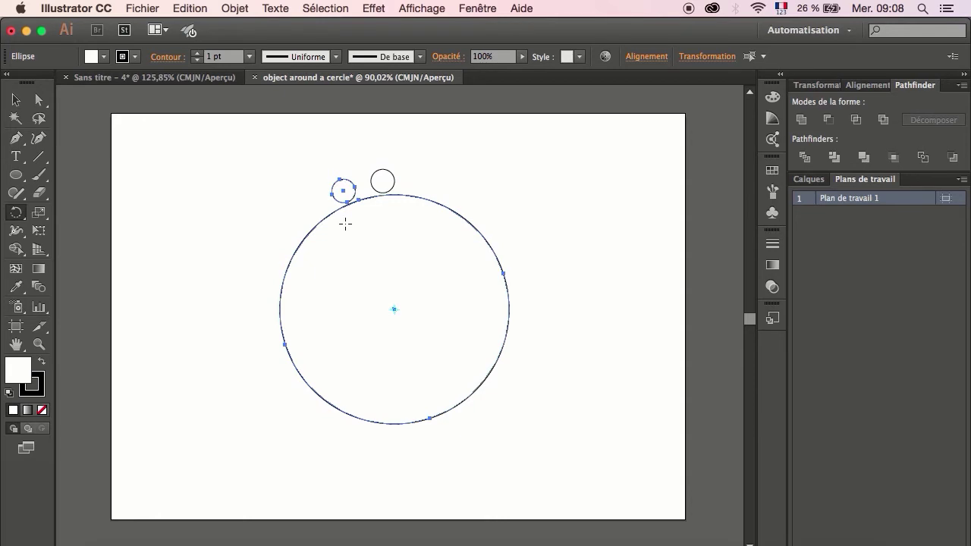
key(super)
key(super+d)
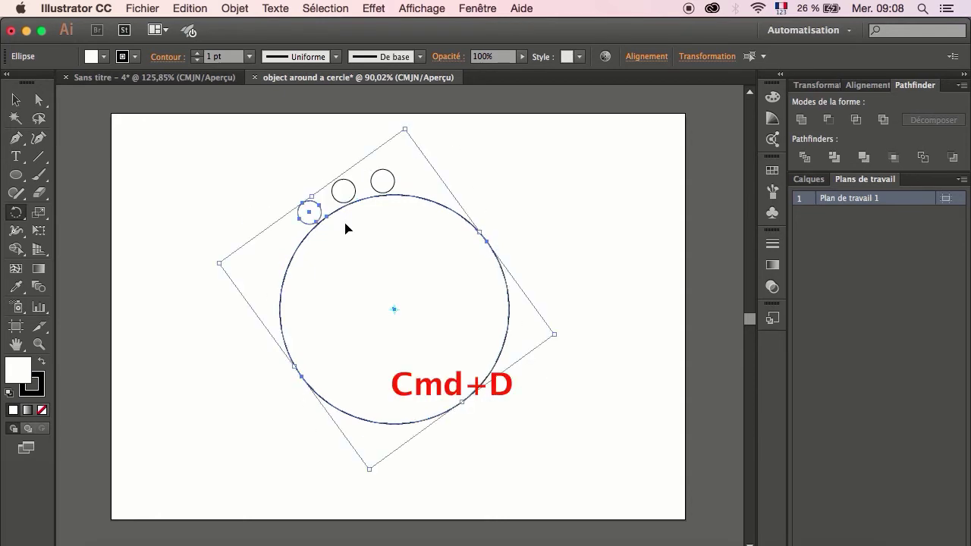
key(super+d)
key(super+d)
key(super+d)
key(super+d)
key(super+d)
key(super+d)
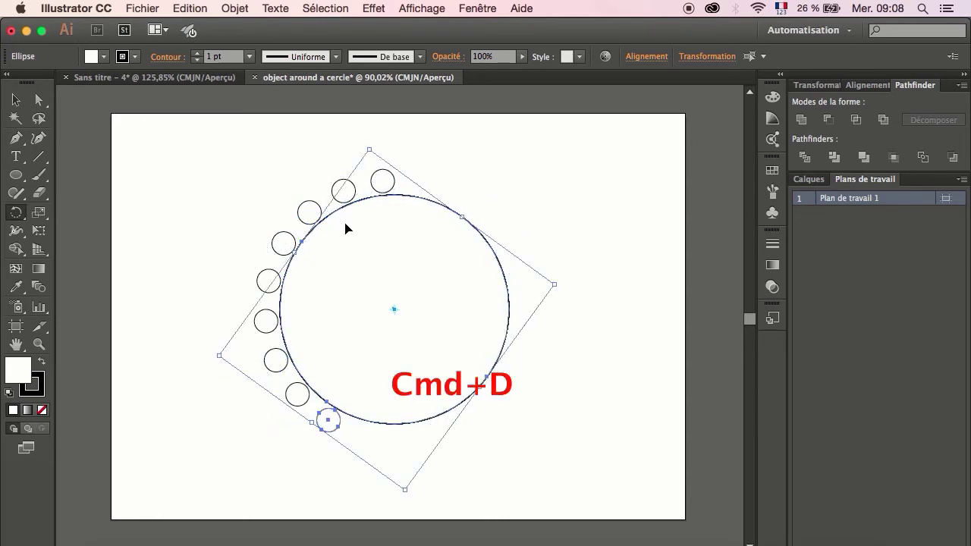
key(super+d)
key(super+d)
key(super+d)
key(super+d)
key(super+d)
key(super+d)
key(super+d)
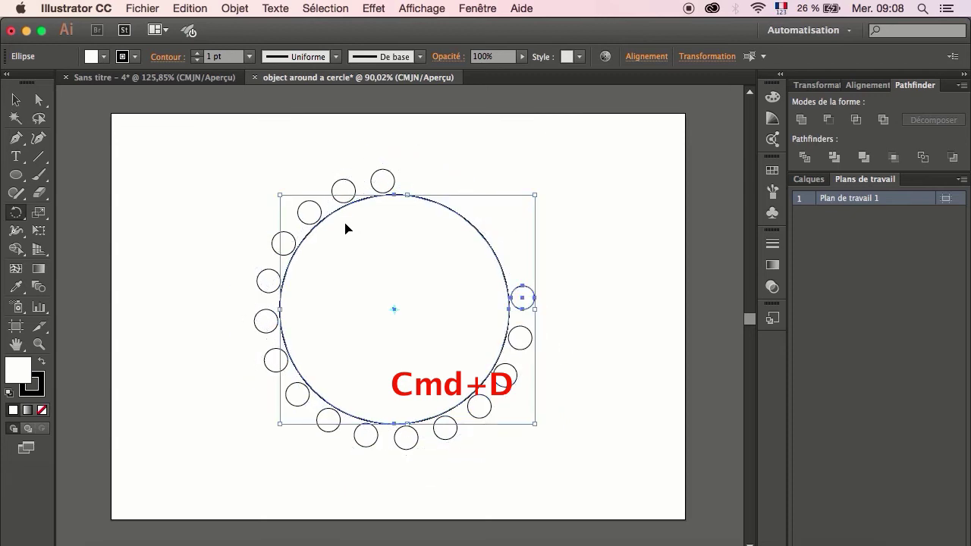
key(super+d)
key(super+d)
key(super+d)
key(super+d)
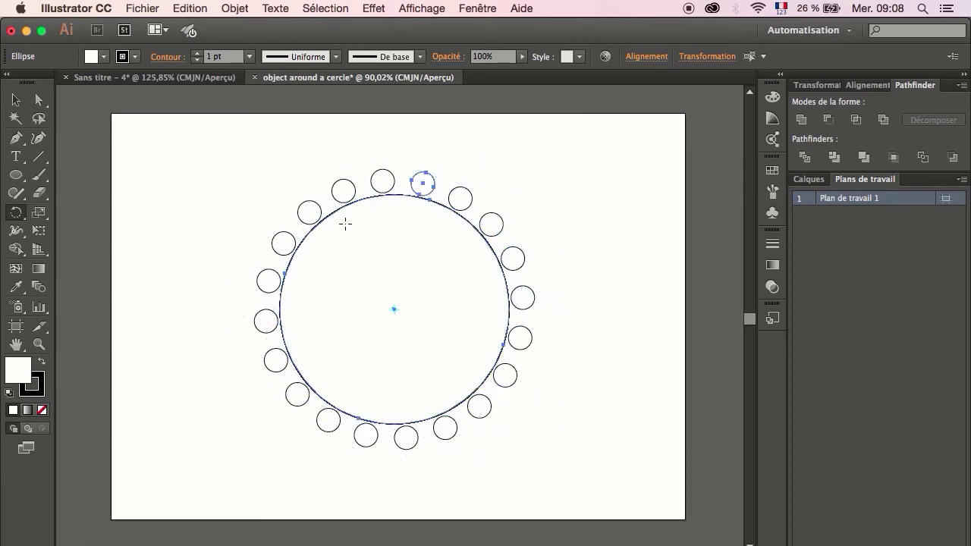
click(15, 99)
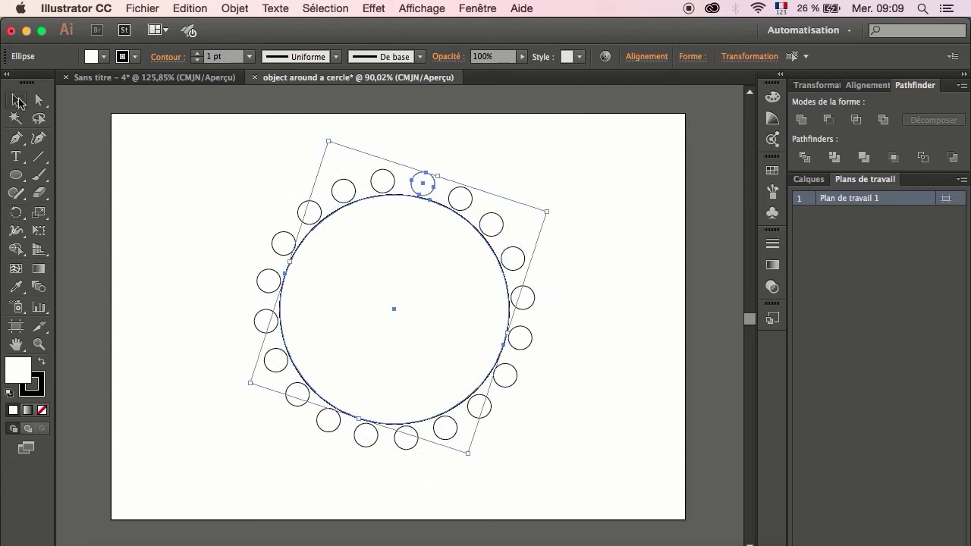
Draw a three-point Pen triangle and enlarge it onto the circle's upper-right edge
click(578, 164)
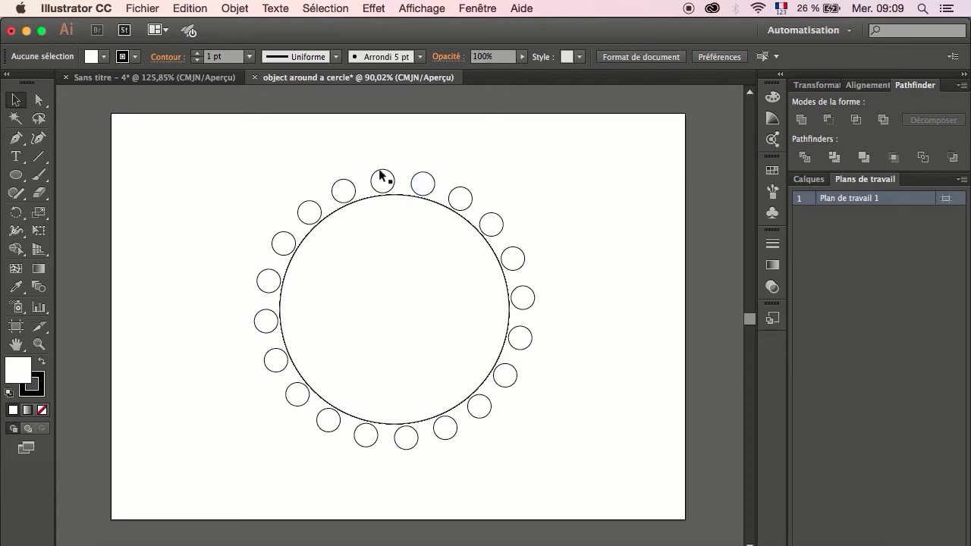
click(15, 137)
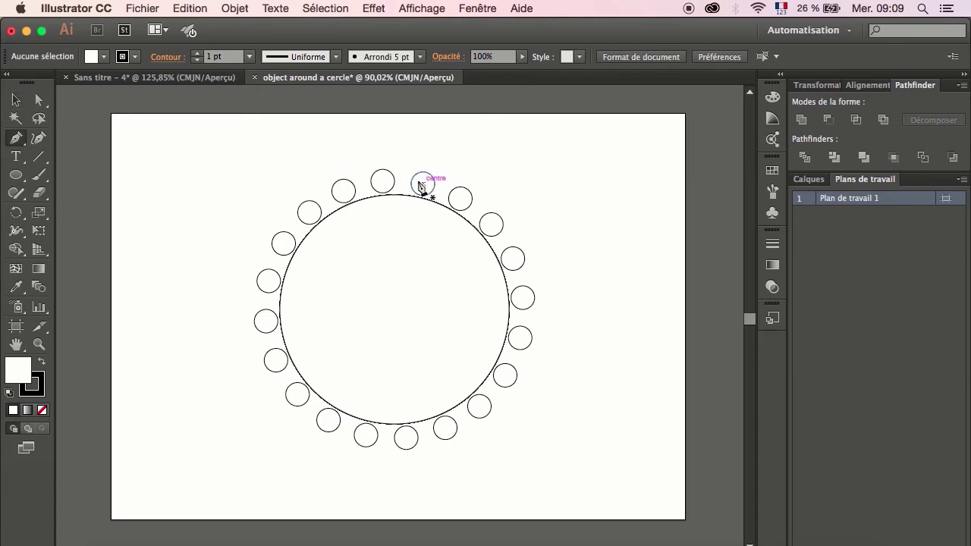
click(226, 169)
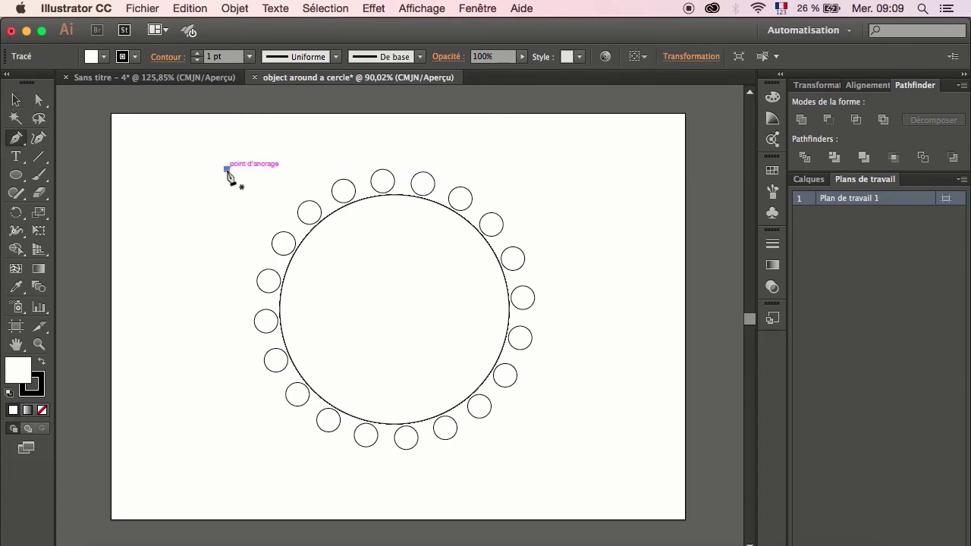
click(253, 144)
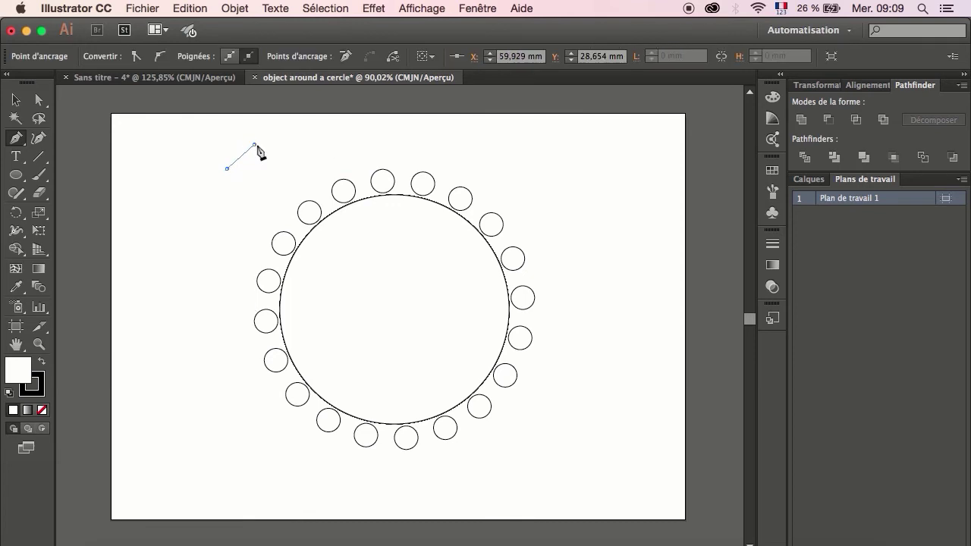
click(244, 183)
click(228, 169)
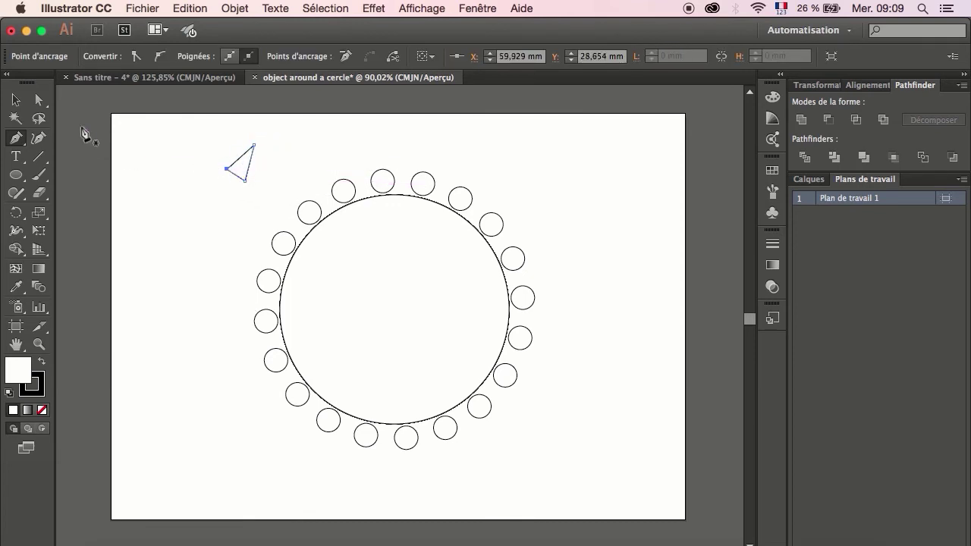
click(15, 100)
mouse_move(269, 182)
mouse_down()
mouse_move(277, 191)
mouse_move(473, 186)
mouse_move(516, 174)
mouse_move(531, 199)
mouse_move(491, 215)
mouse_up()
Select the triangle with the large circle and copy it rotated 18° around the circle's centre
click(593, 181)
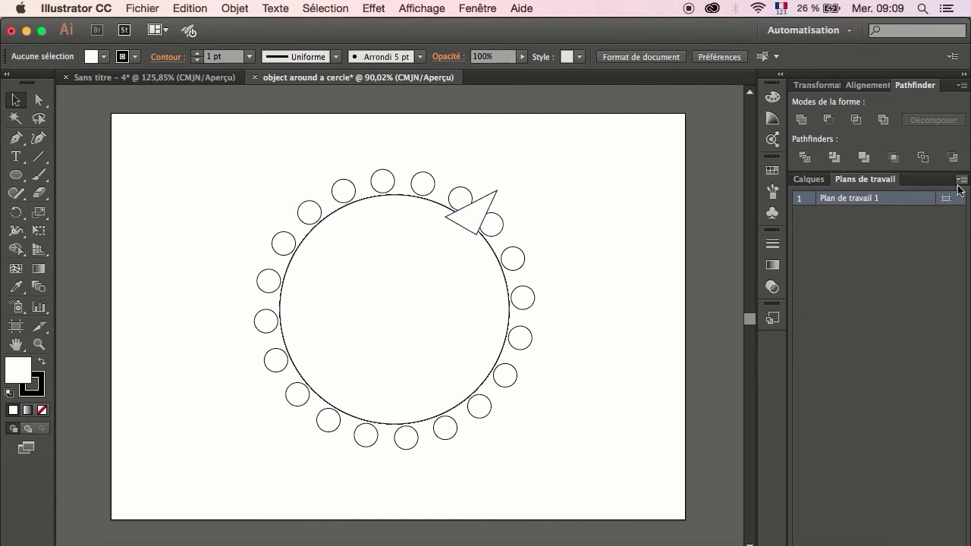
click(809, 179)
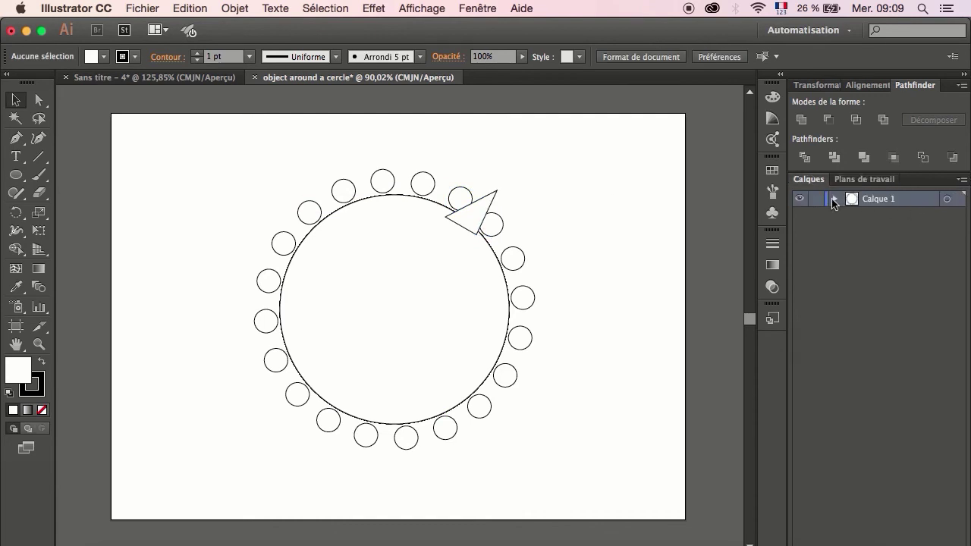
click(835, 199)
shift+click(403, 291)
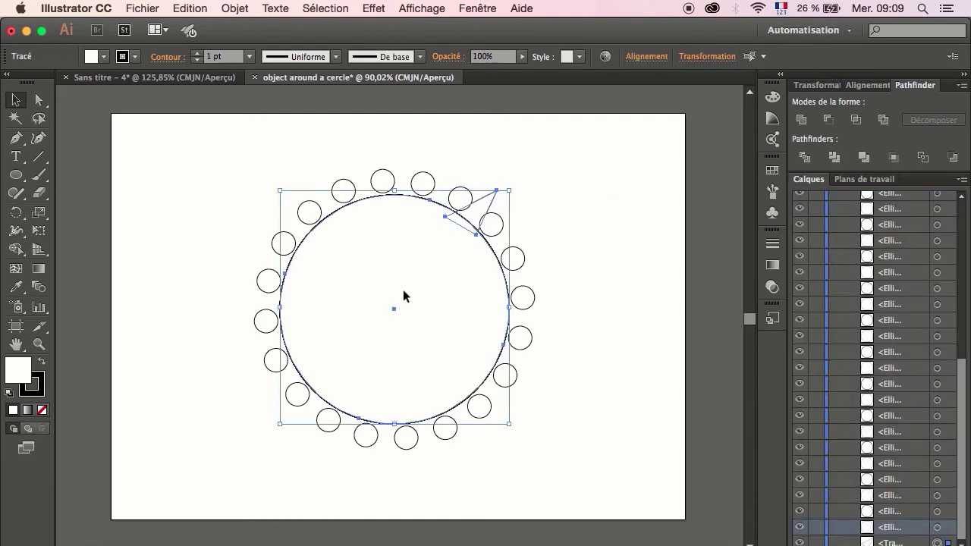
click(16, 212)
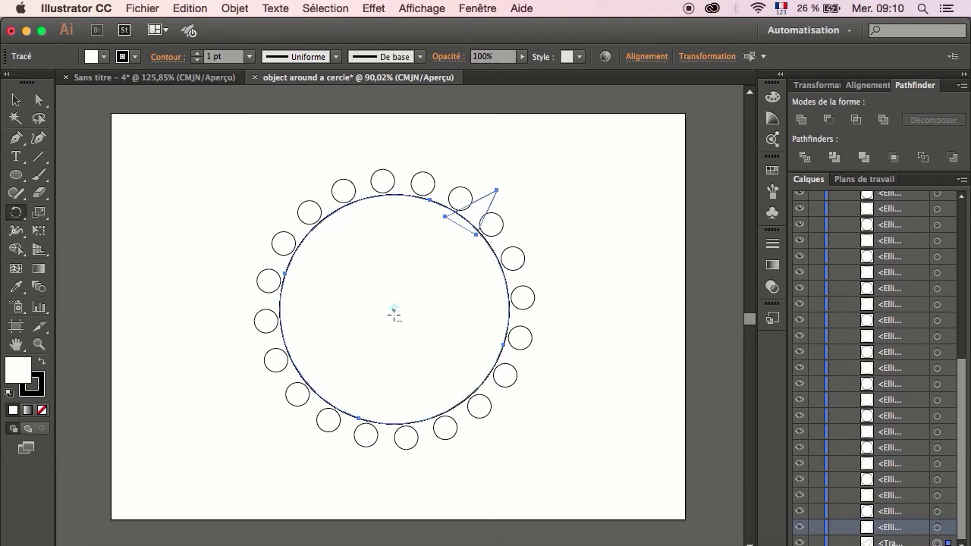
alt+click(393, 313)
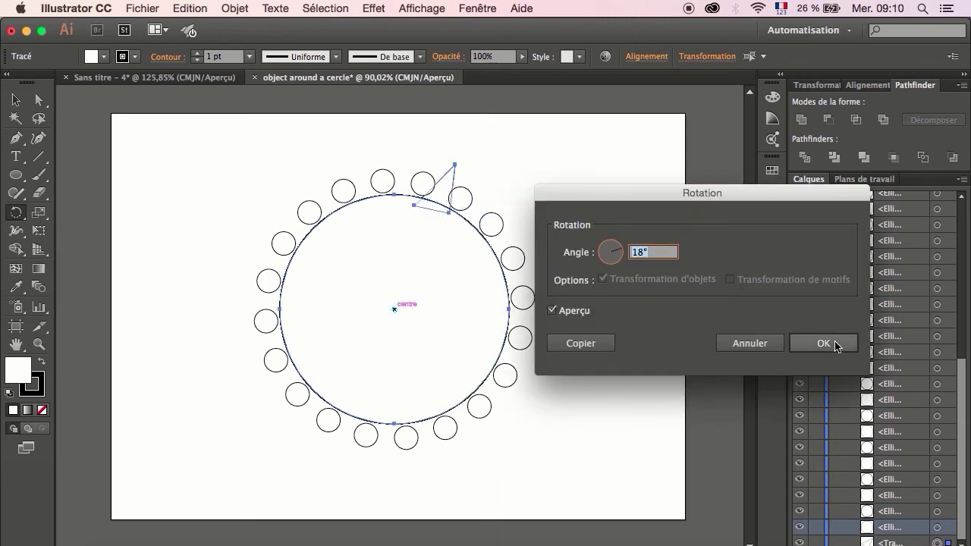
click(580, 343)
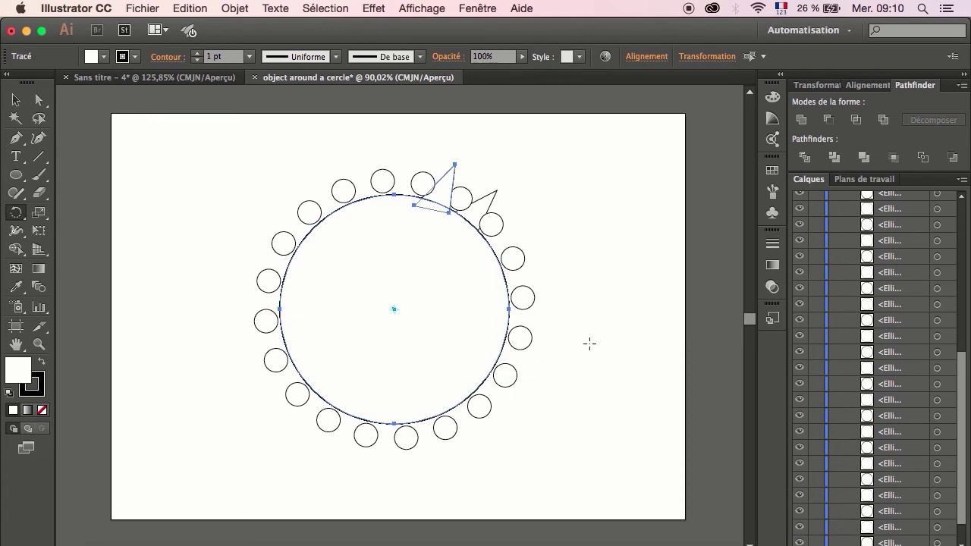
Repeat the 18° triangle copy with Cmd+D around the circle, then deselect to view the result
key(super+d)
key(super+d)
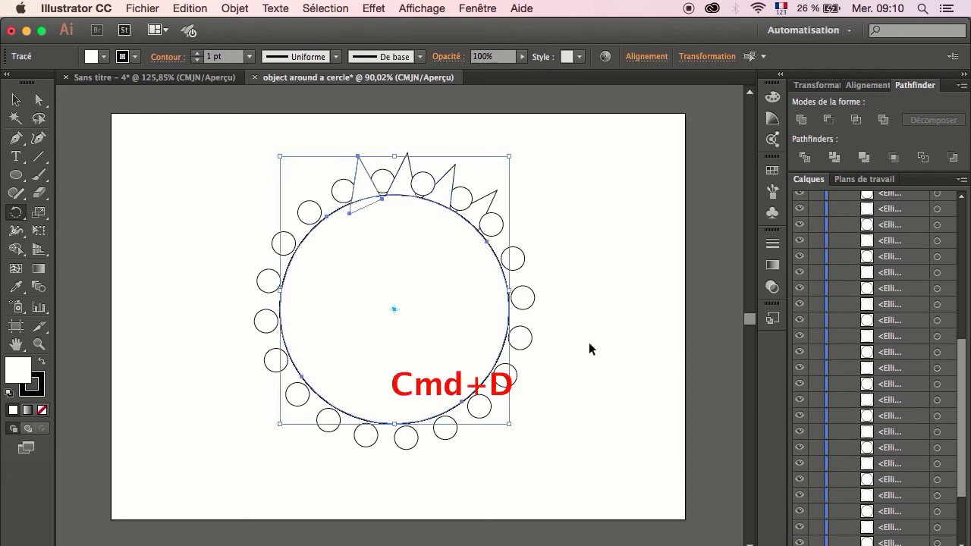
key(super+d)
key(super+d)
key(super+d)
key(super+d)
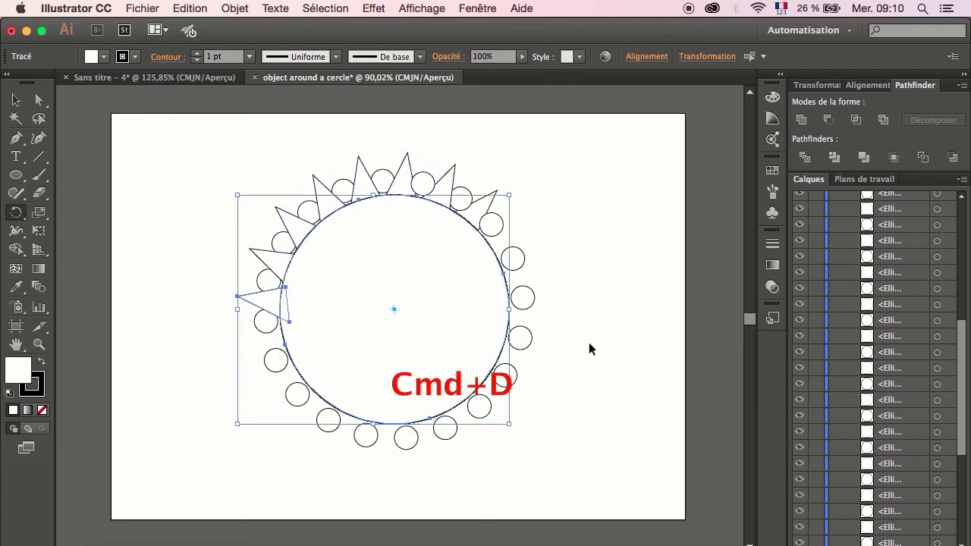
key(super+d)
key(super+d)
key(super+d)
key(super+d)
key(super+d)
key(super+d)
key(super+d)
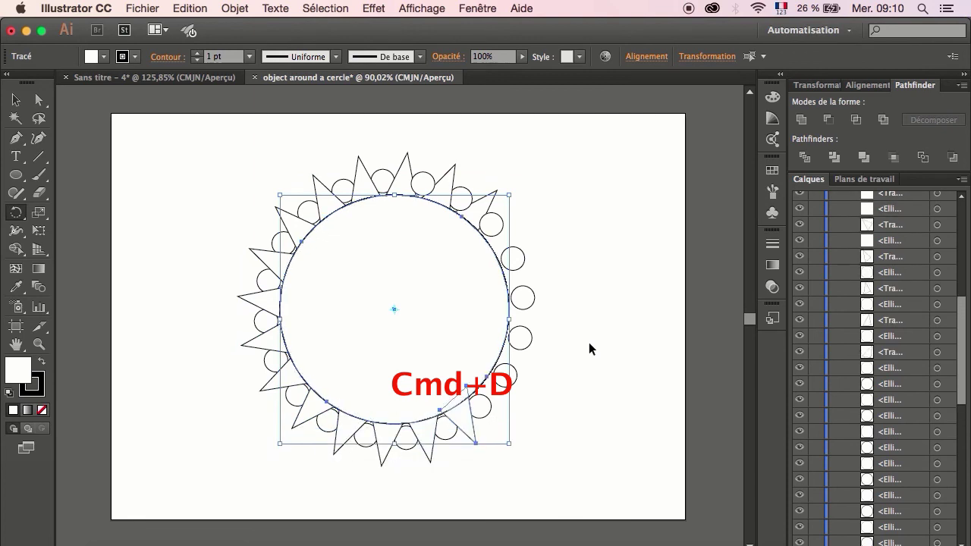
key(super+d)
key(super+d)
key(super+d)
key(super+d)
key(super+d)
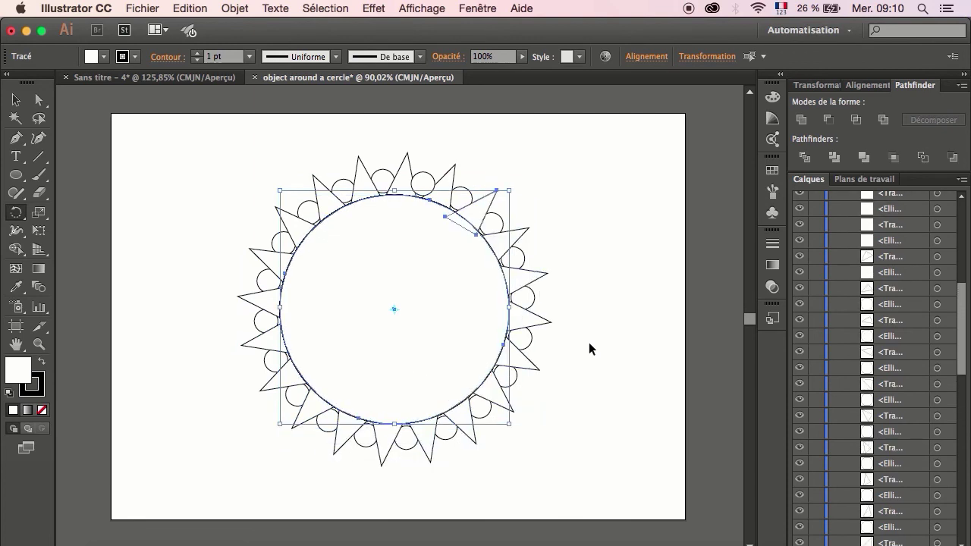
click(16, 99)
click(635, 171)
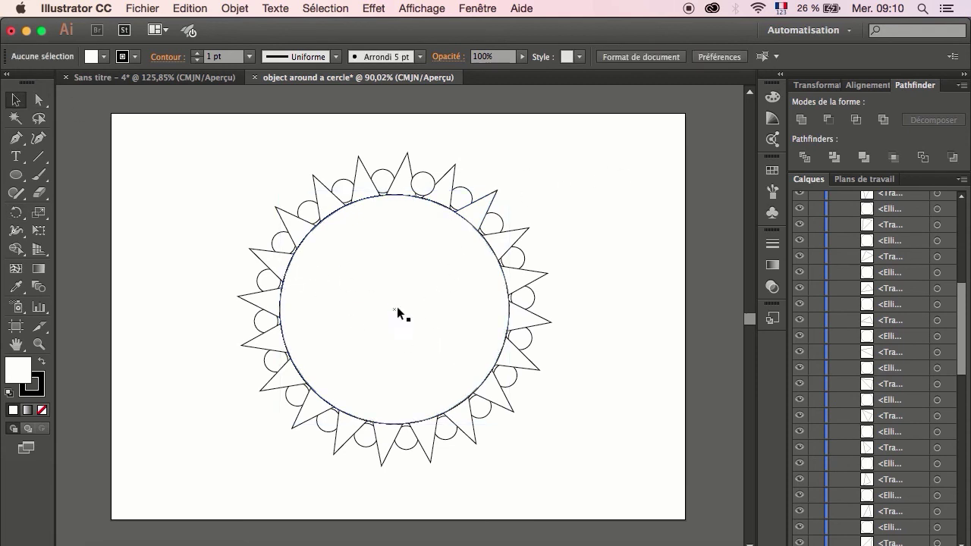
scroll(506, 326, down, 2)
scroll(506, 325, right, 2)
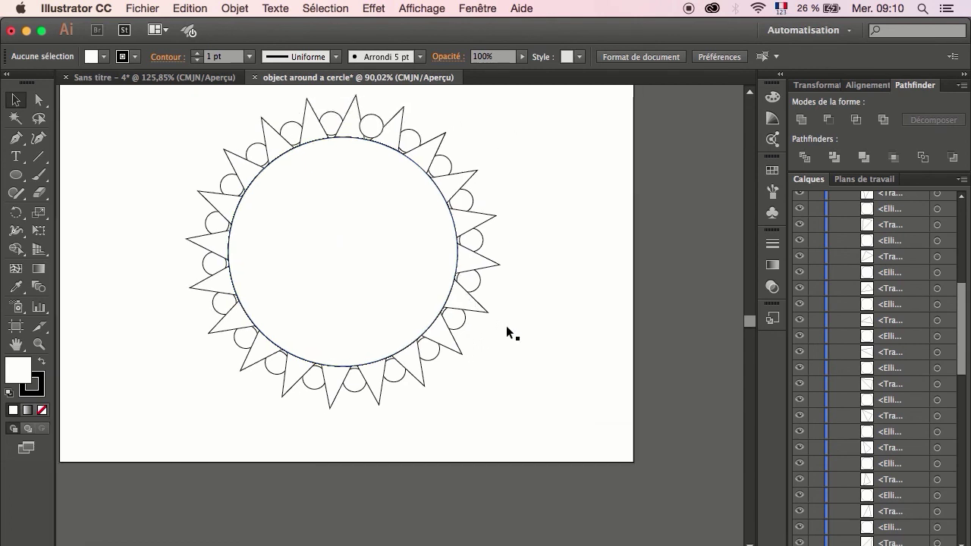
scroll(506, 326, up, 2)
scroll(506, 325, left, 2)
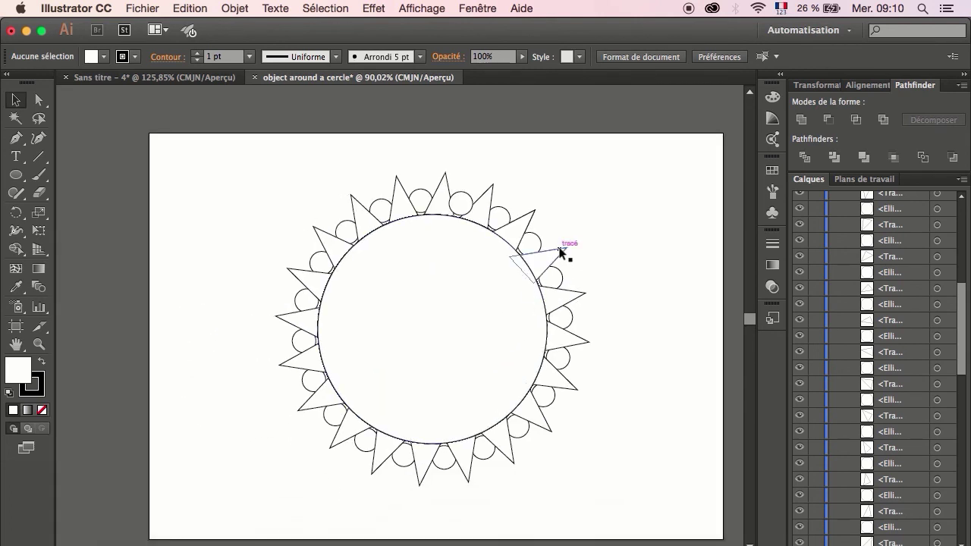
scroll(560, 252, right, 2)
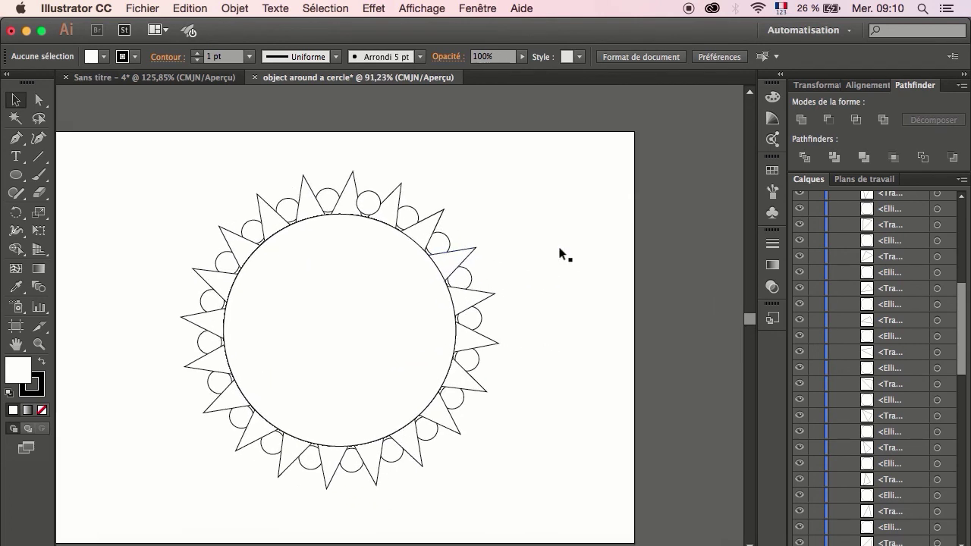
scroll(560, 252, left, 2)
scroll(560, 251, down, 1)
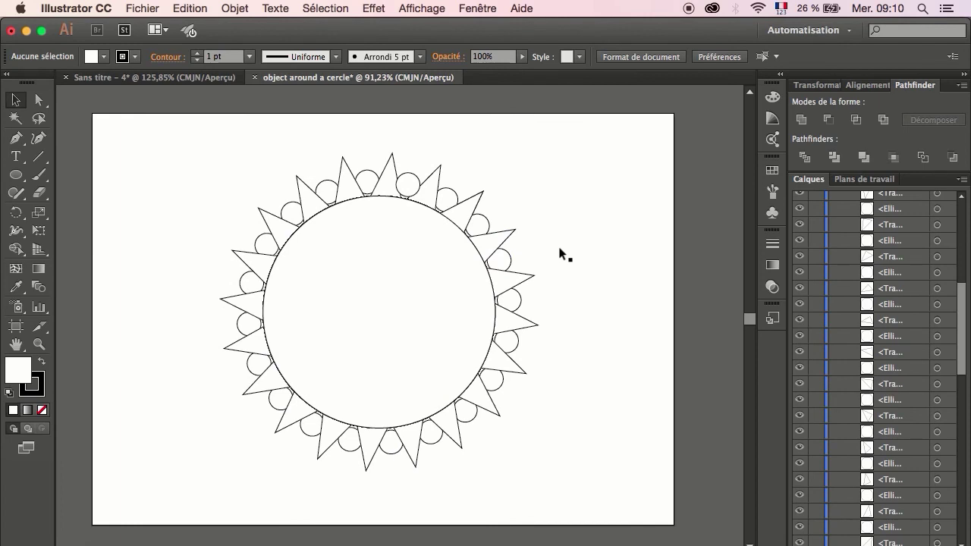